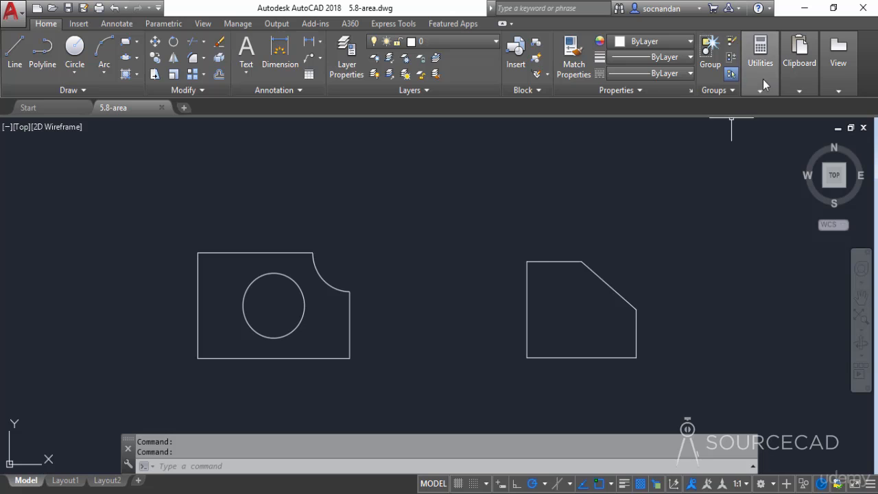
# Step: Measure the area of the five-sided shape with the sloped edge by picking its five corner points, starting at its lower-left corner
pyautogui.click(761, 81)
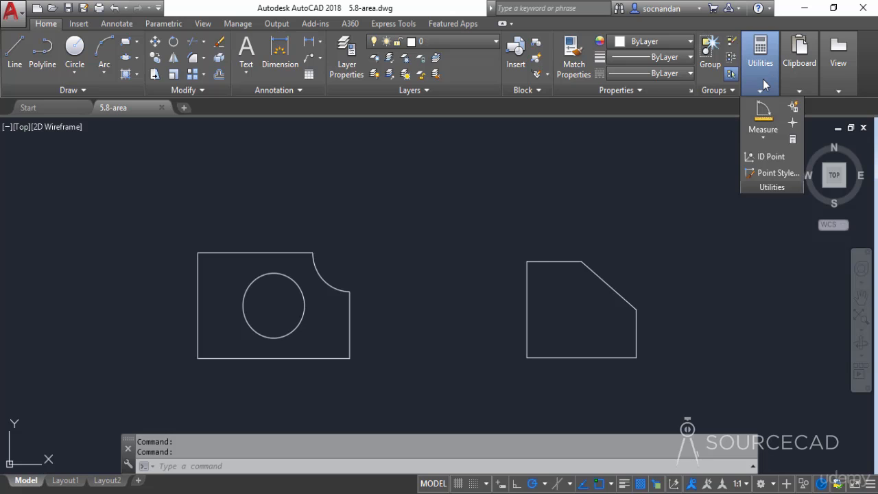
pyautogui.click(765, 137)
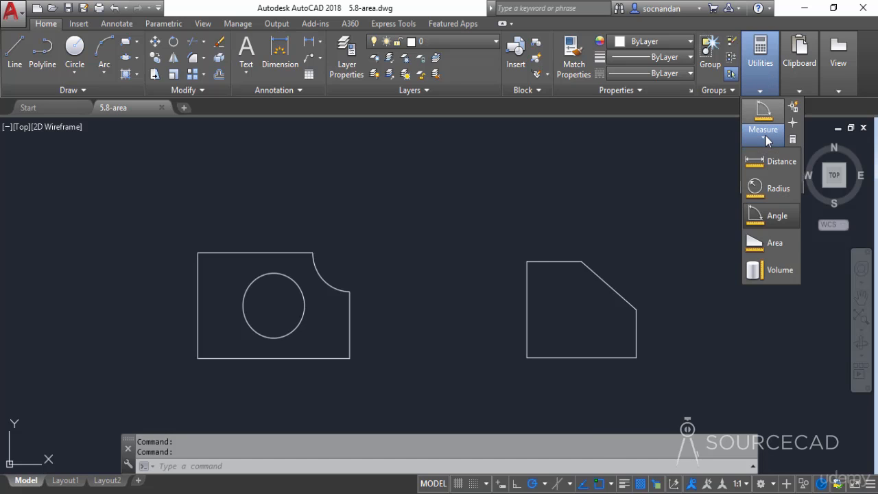
pyautogui.click(774, 240)
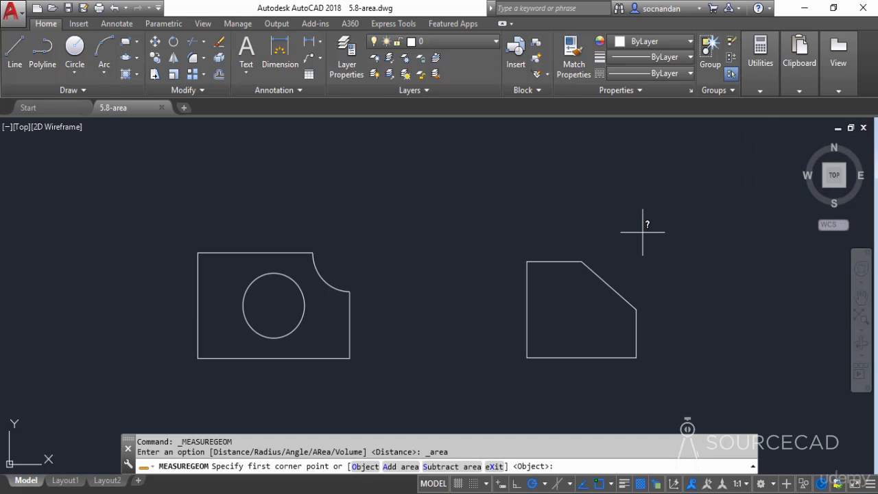
pyautogui.moveTo(594, 306); pyautogui.dragTo(447, 301, button='middle')
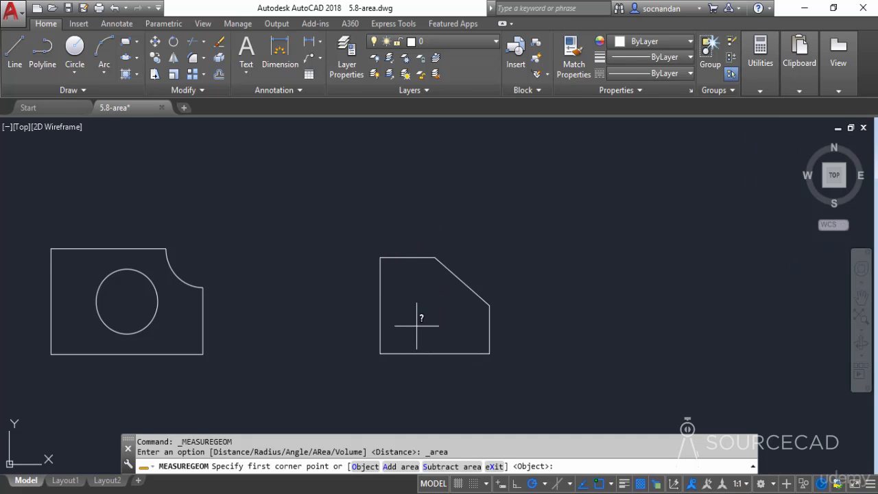
pyautogui.click(380, 353)
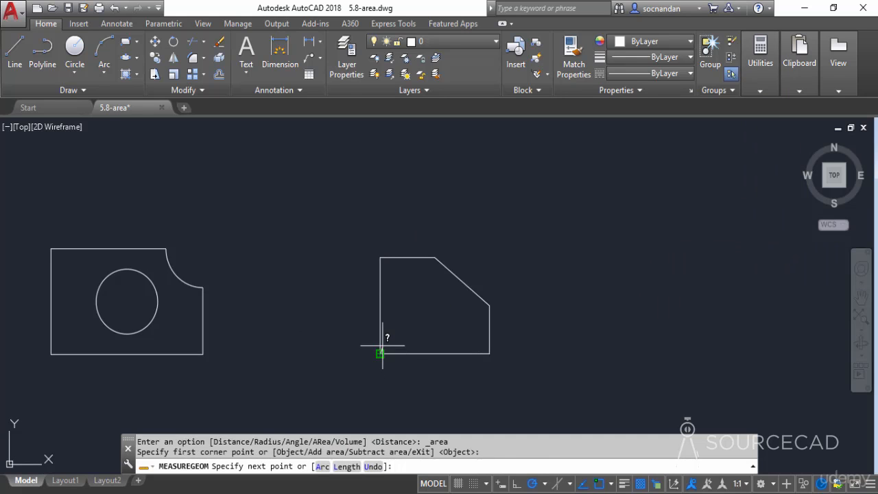
pyautogui.click(380, 257)
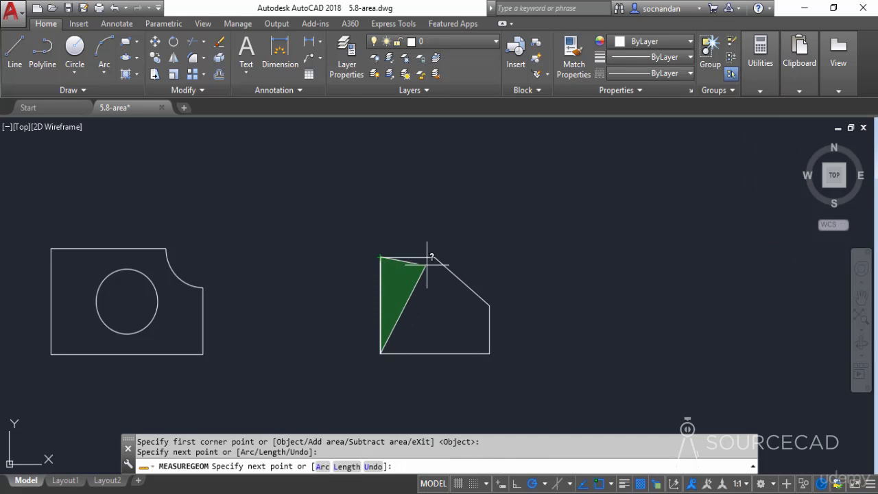
pyautogui.click(434, 257)
pyautogui.click(490, 305)
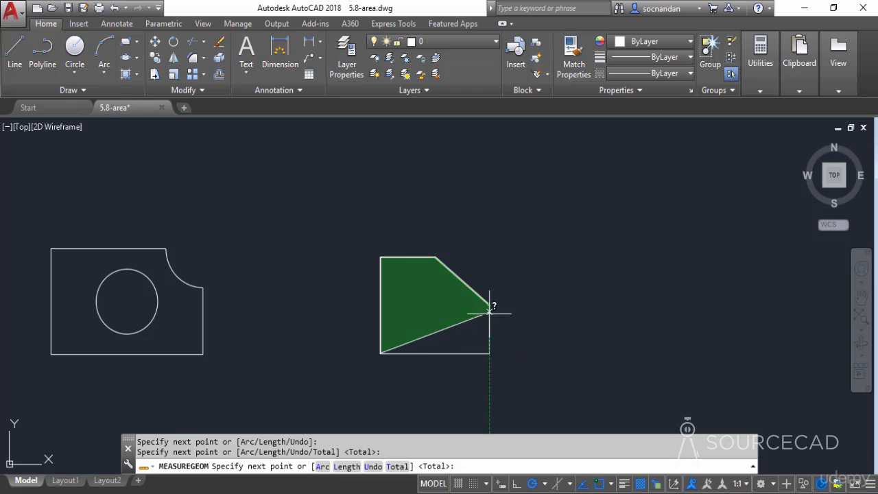
pyautogui.click(489, 353)
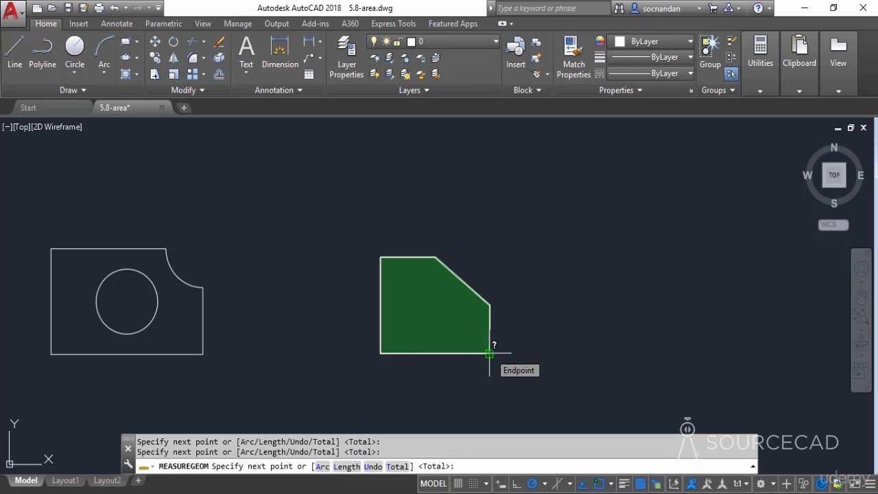
pyautogui.press('Return')
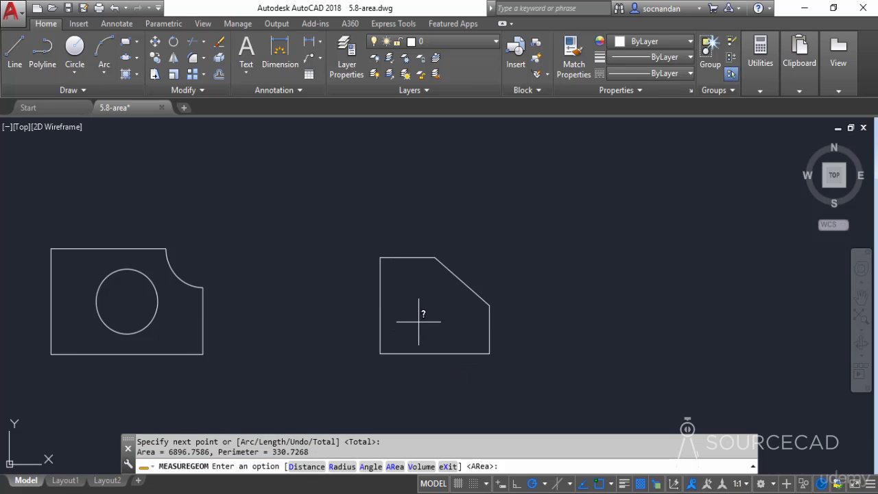
pyautogui.moveTo(420, 323)
pyautogui.mouseDown(button='middle')
pyautogui.moveTo(569, 310)
pyautogui.moveTo(583, 323)
pyautogui.mouseUp(button='middle')
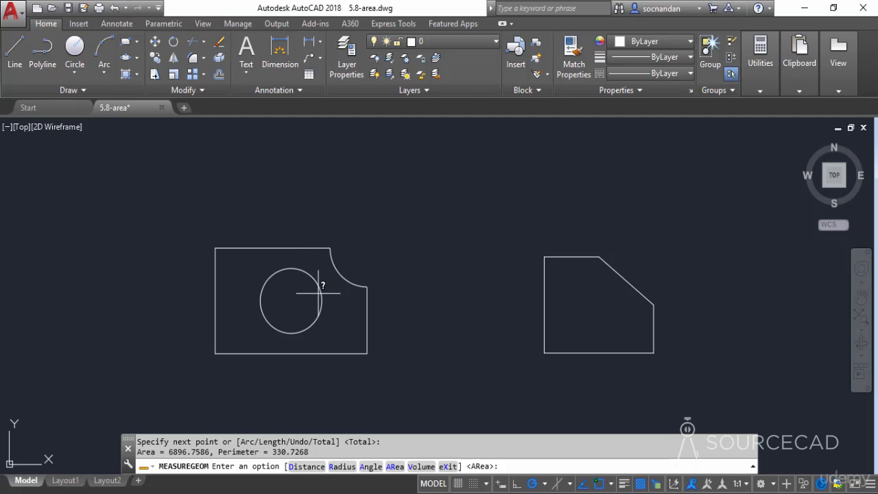
pyautogui.press('Escape')
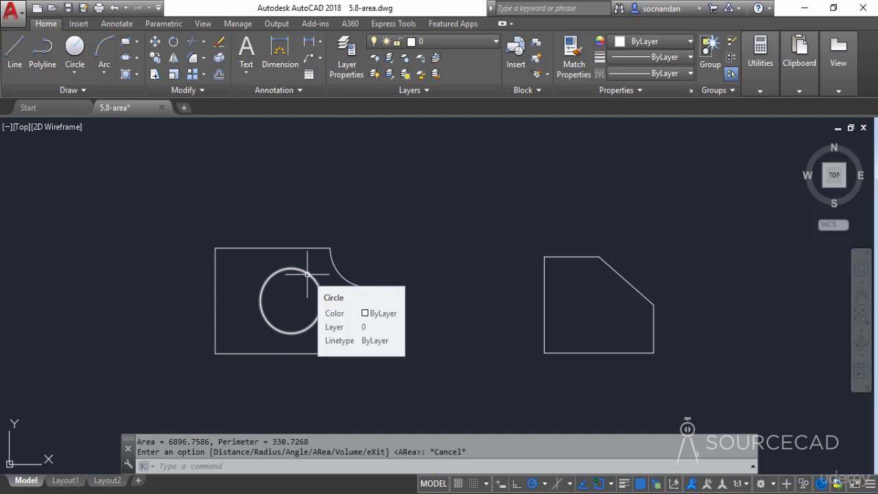
# Step: Measure the area of the closed outline with the concave arc corner, using the Object option of the area measurement
pyautogui.click(760, 58)
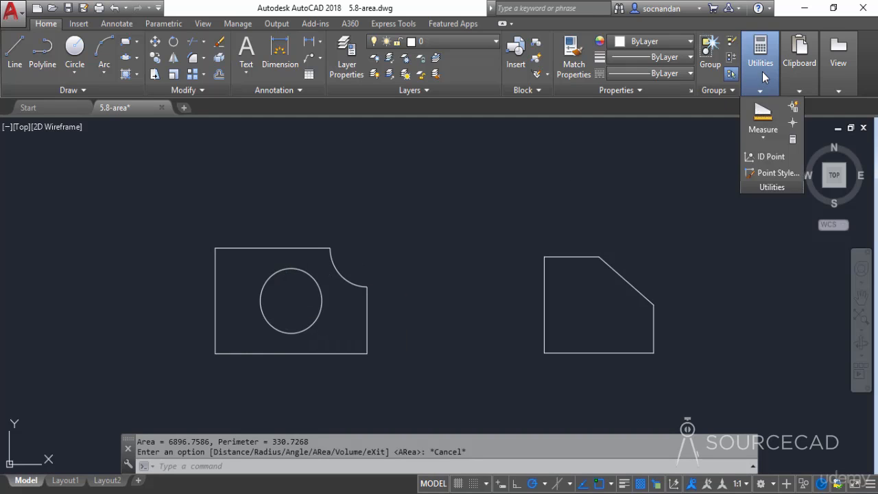
pyautogui.click(764, 131)
pyautogui.click(777, 240)
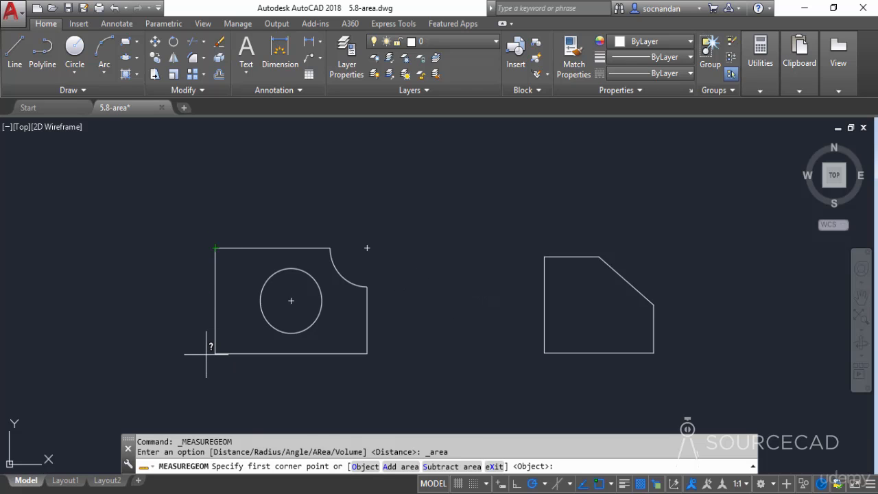
pyautogui.click(364, 467)
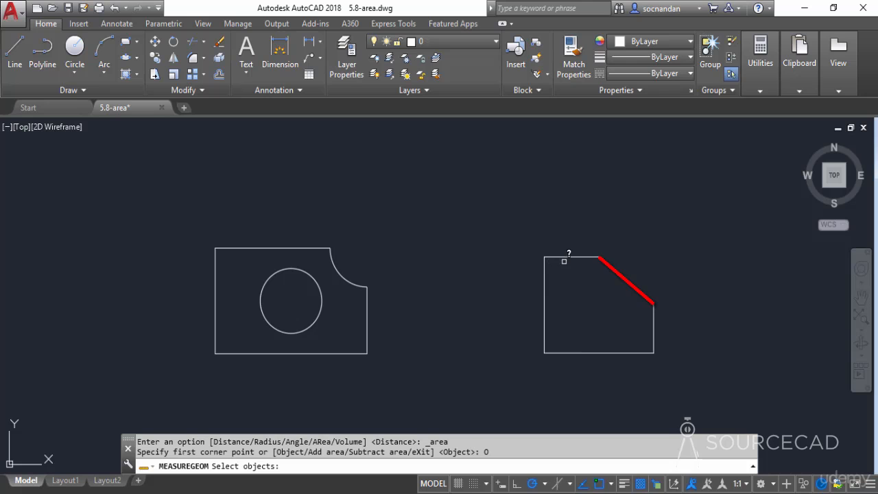
pyautogui.click(367, 330)
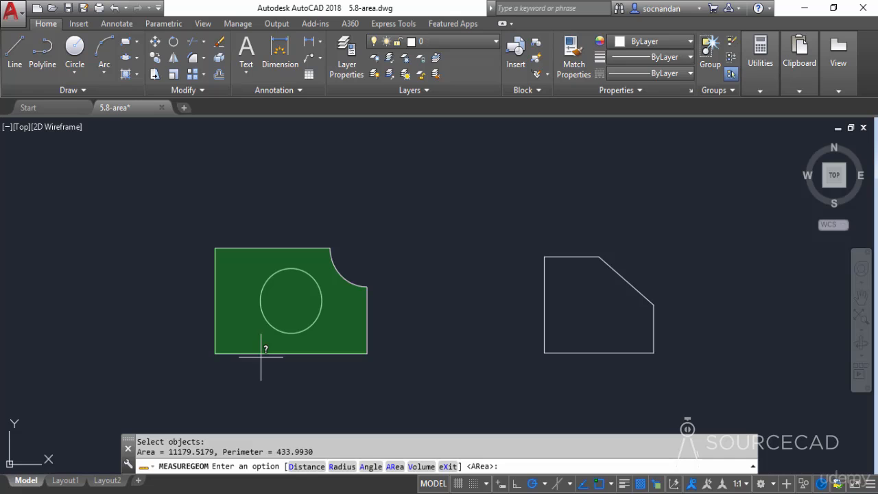
pyautogui.press('Escape')
# Step: Start a combined area measurement and subtract the circle inside the arc-cornered outline as an object
pyautogui.click(771, 63)
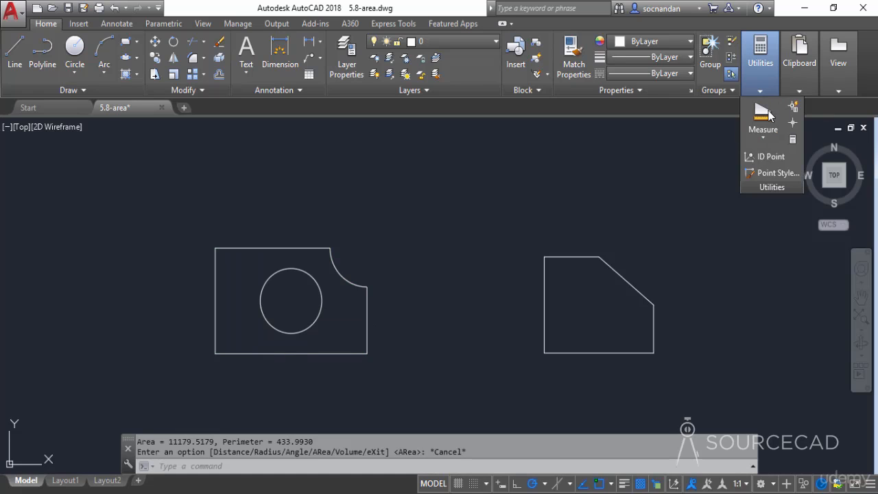
pyautogui.click(763, 137)
pyautogui.click(772, 243)
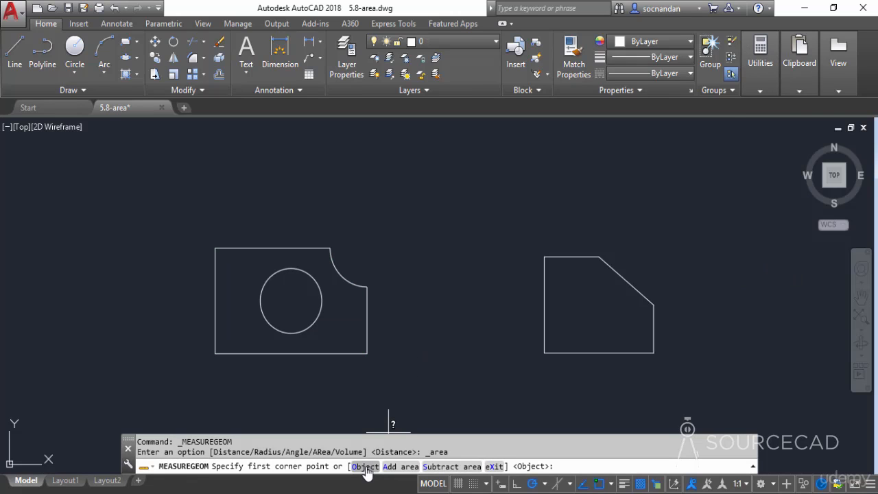
pyautogui.click(458, 466)
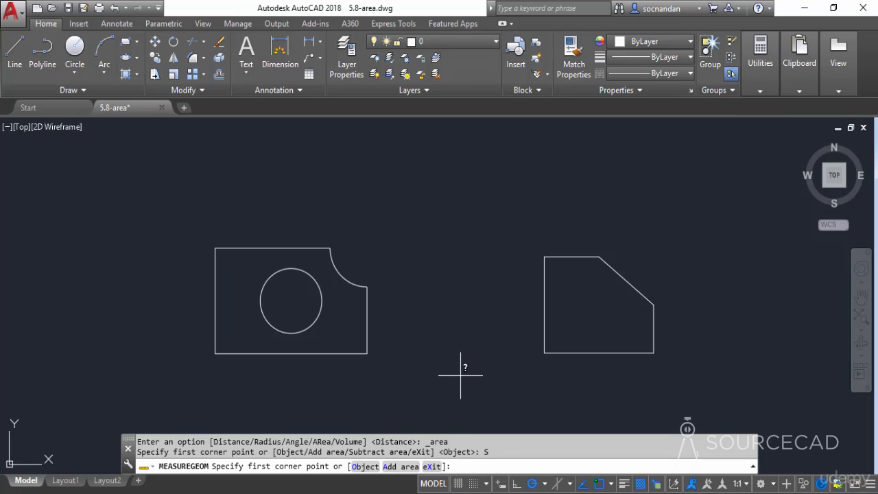
pyautogui.click(365, 468)
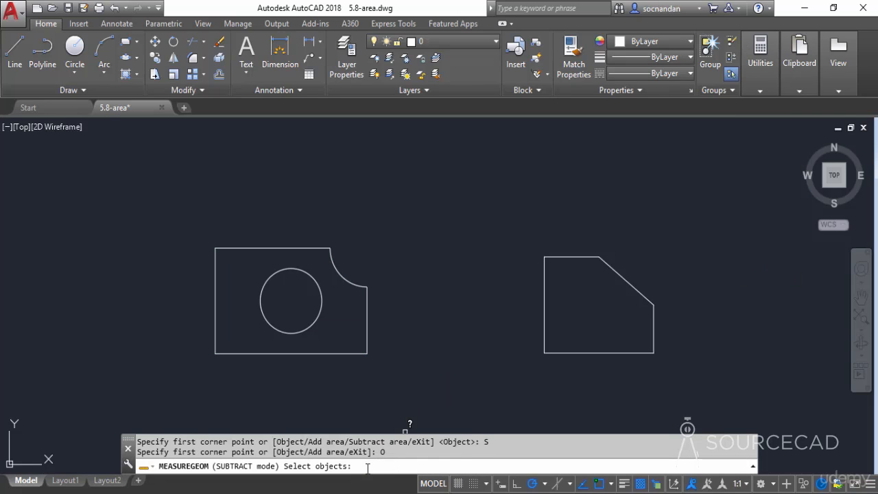
pyautogui.click(313, 320)
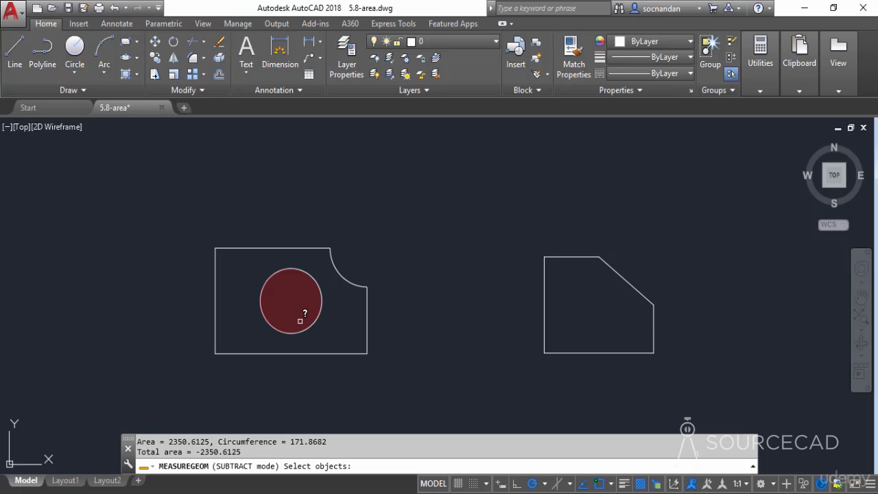
pyautogui.press('Return')
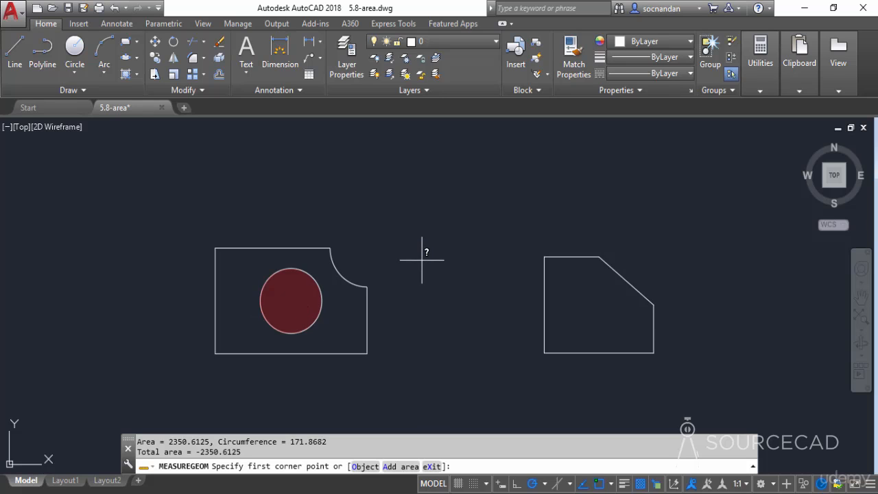
# Step: Add the arc-cornered outline as an object to the running area calculation, then end the measurement
pyautogui.click(405, 468)
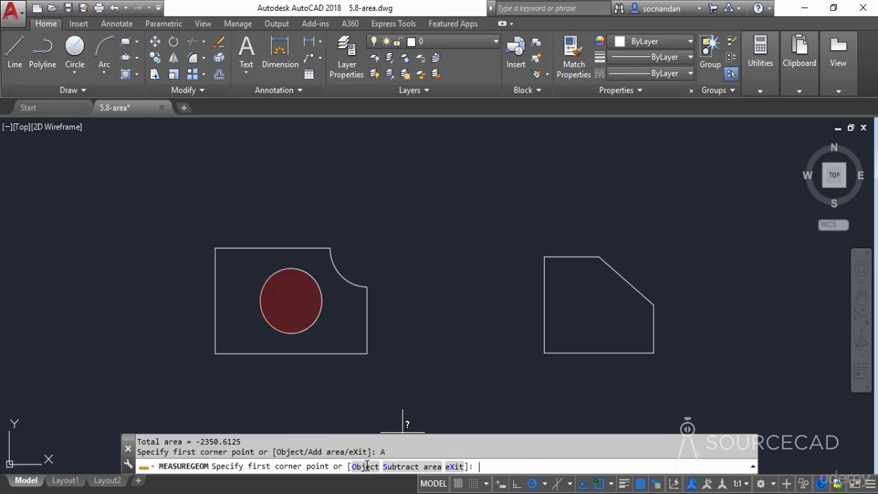
pyautogui.click(365, 467)
pyautogui.click(358, 353)
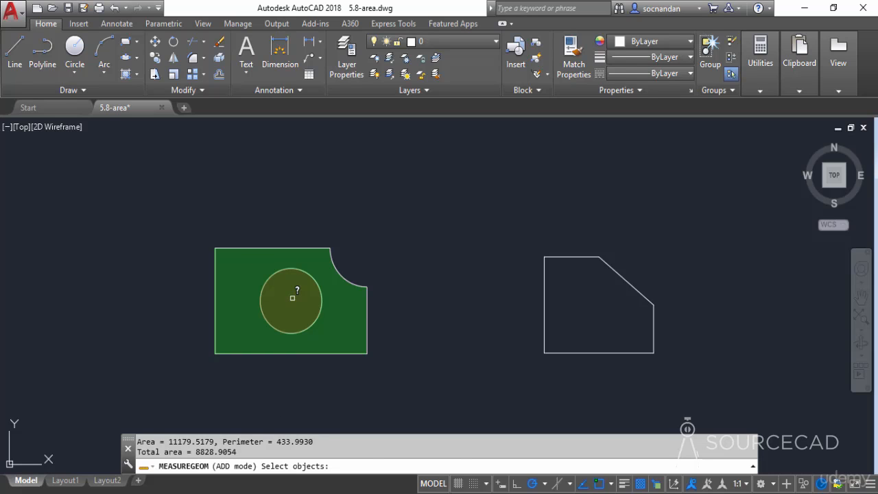
pyautogui.press('Return')
pyautogui.press('Escape')
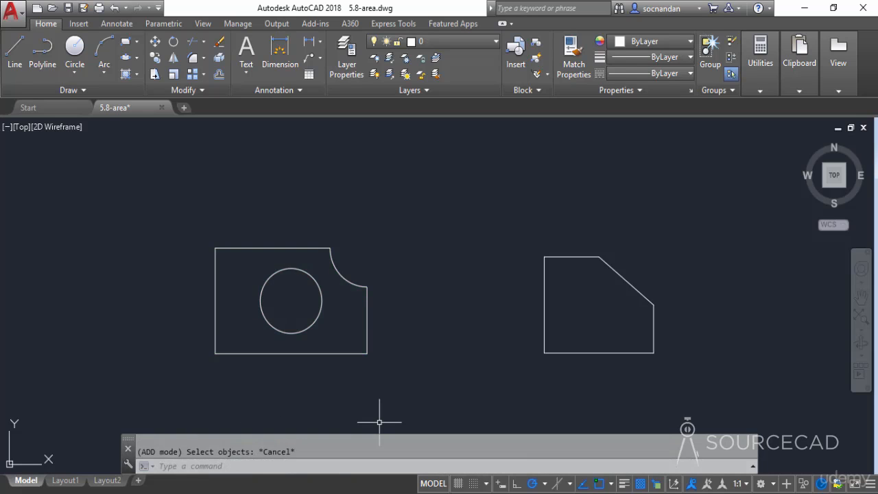